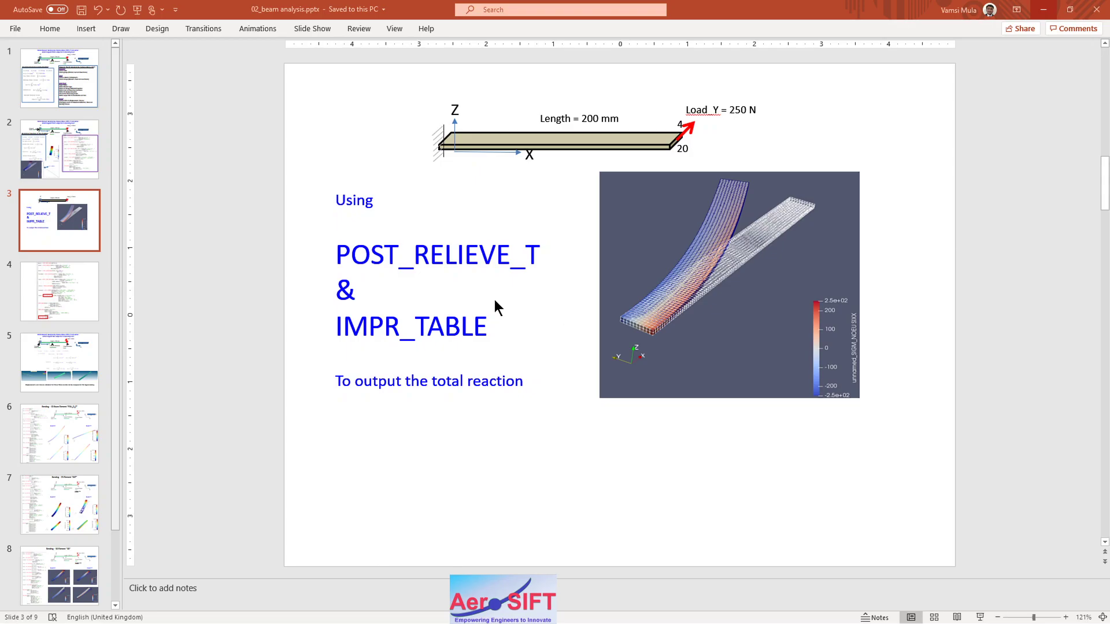
# Review the slides introducing POST_RELEVE_T and IMPR_TABLE and the listing of the command file.
pyautogui.press('pageup')
pyautogui.press('pagedown')
pyautogui.press('pagedown')
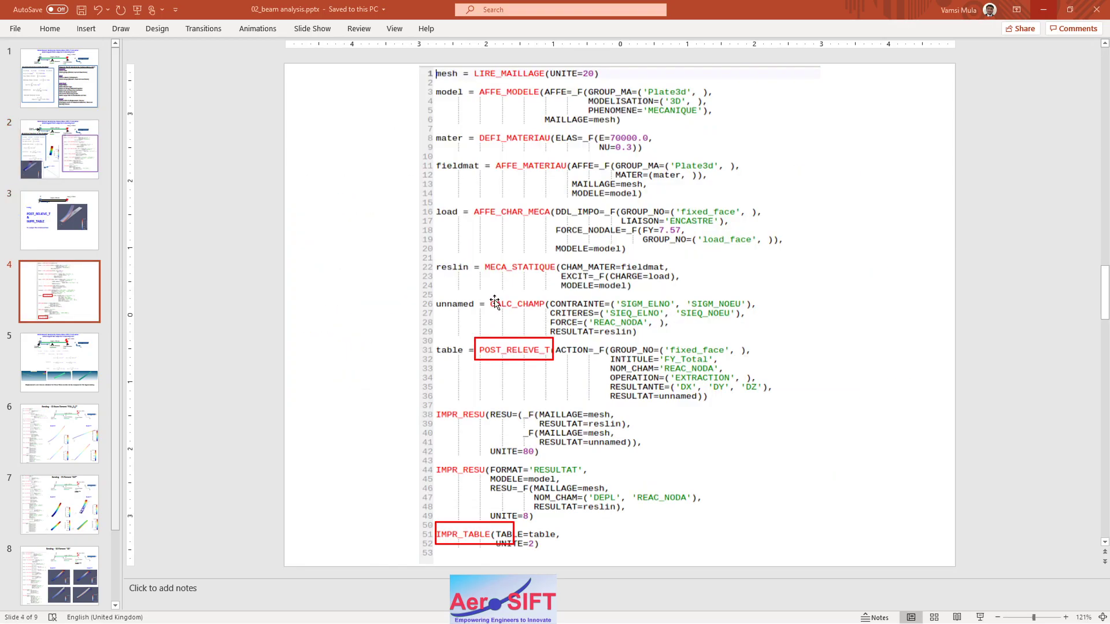
pyautogui.press('pagedown')
pyautogui.press('pageup')
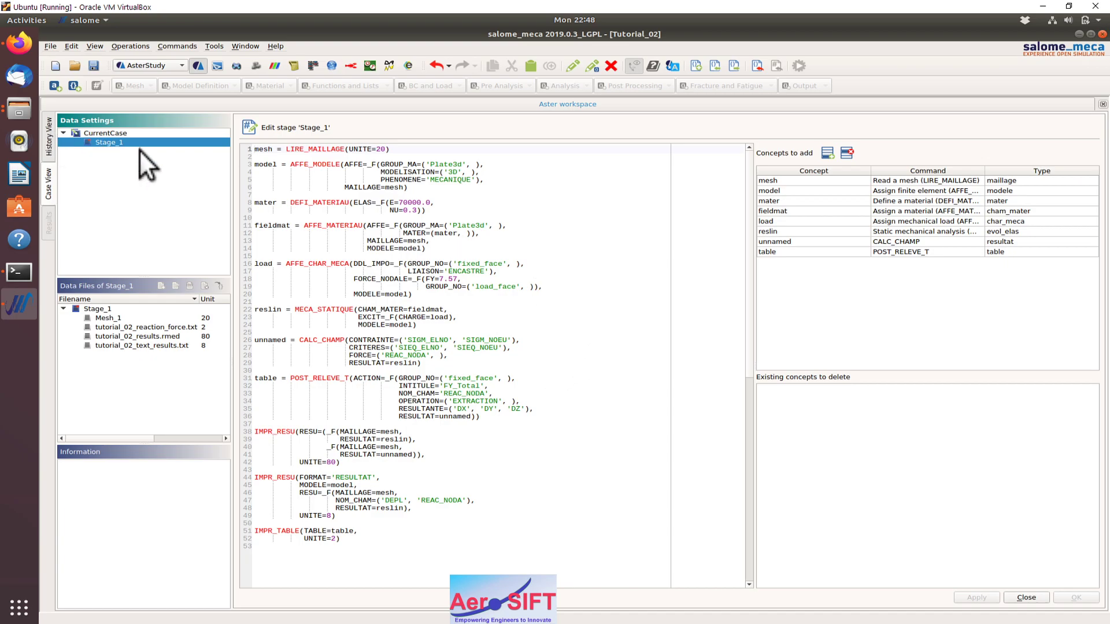
# Switch to salome_meca, convert Stage_1 to graphical mode and show its post-processing and output commands.
pyautogui.rightClick(140, 143)
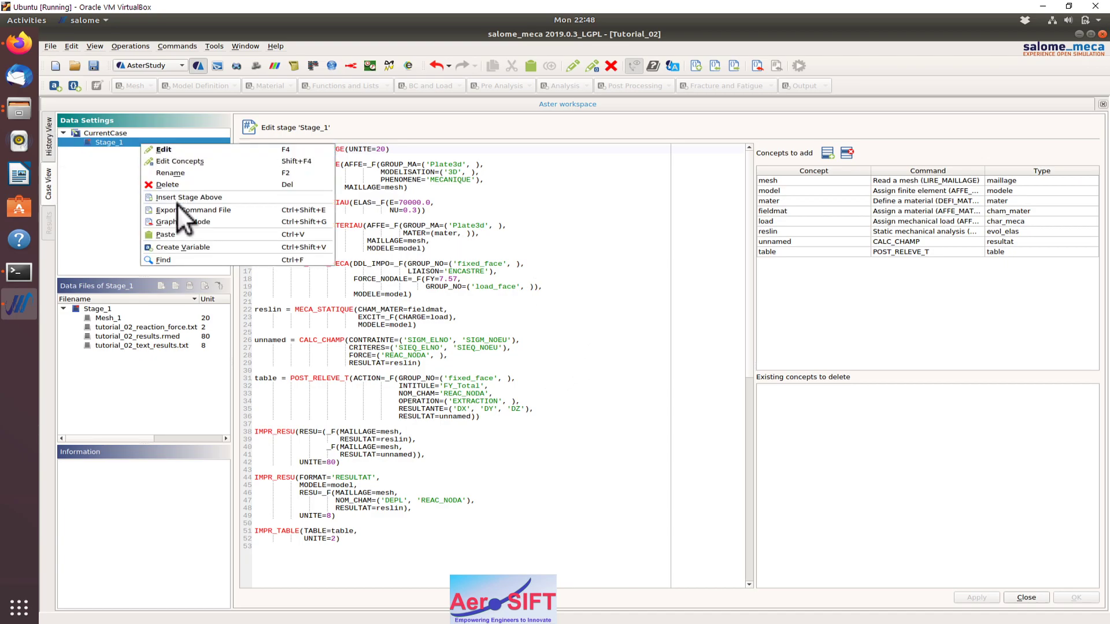
pyautogui.click(178, 221)
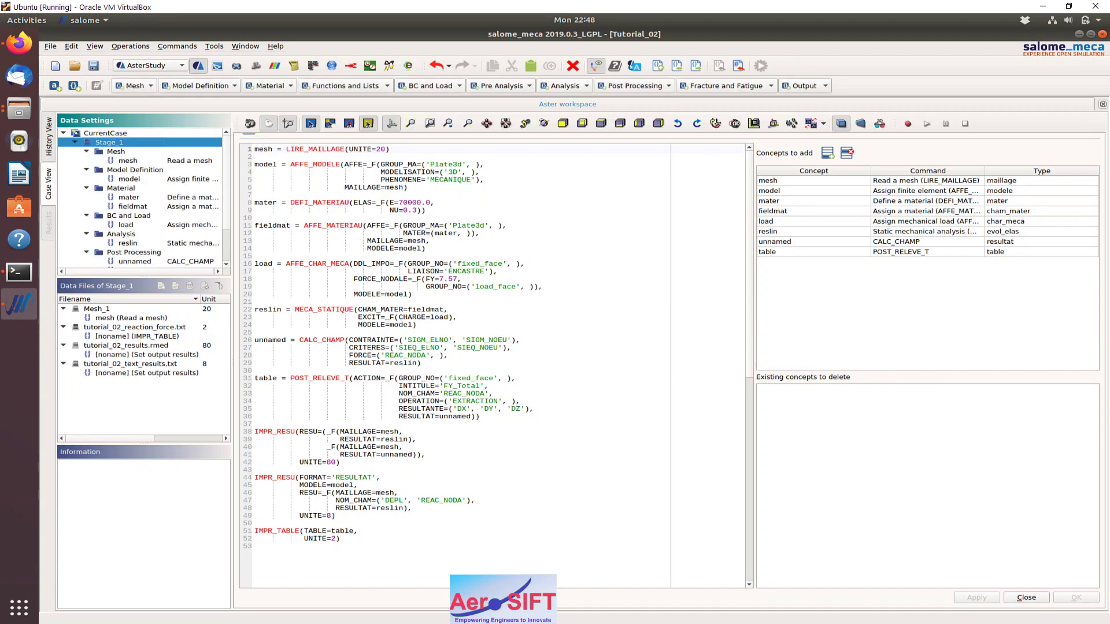
pyautogui.scroll(-2, 227, 256)
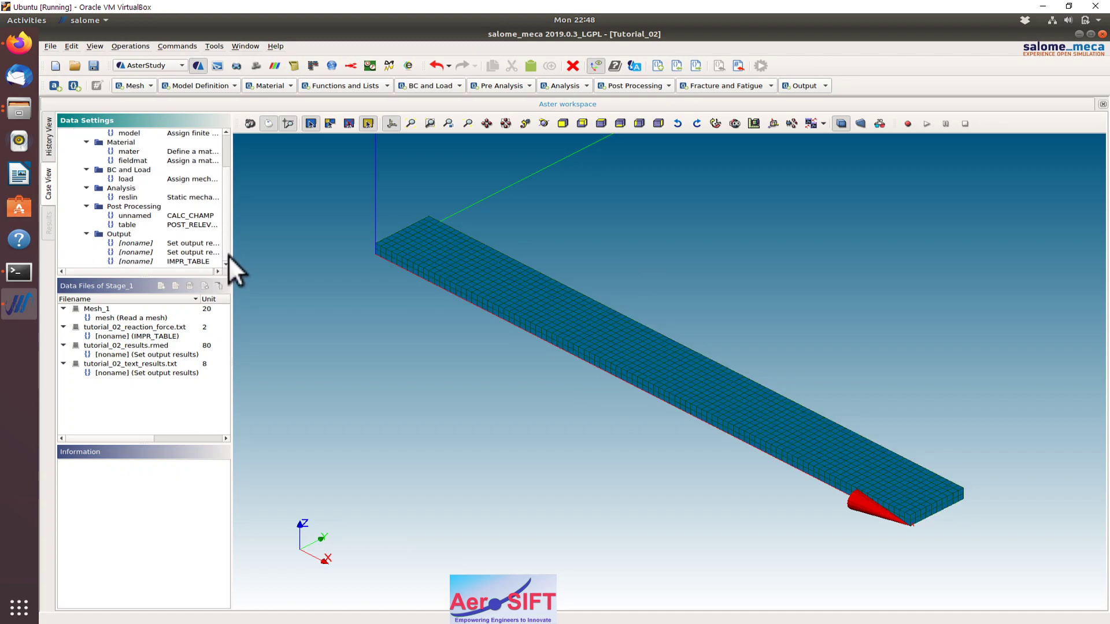
# Locate POST_RELEVE_T among the post-processing commands, then open the stage's table command for editing down to its ACTION item.
pyautogui.click(136, 226)
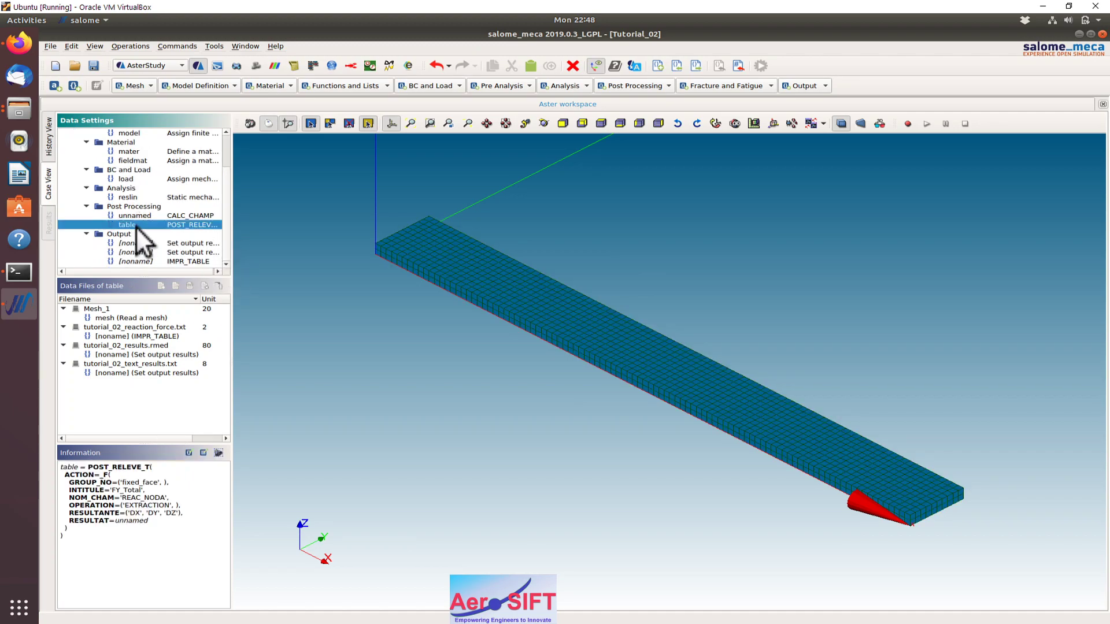
pyautogui.click(656, 88)
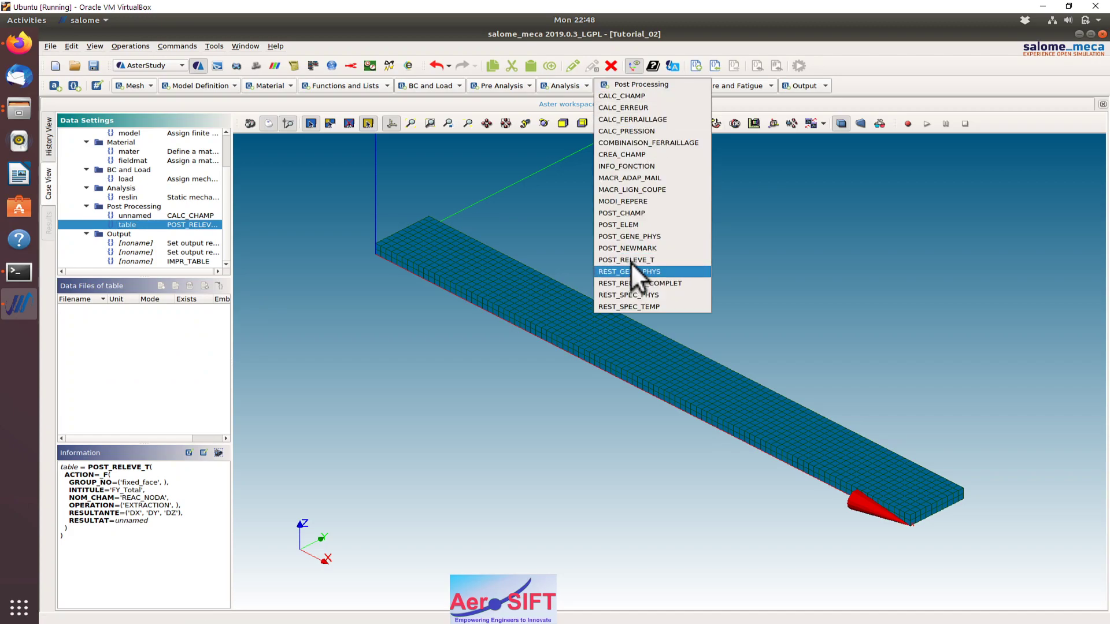
pyautogui.click(165, 224)
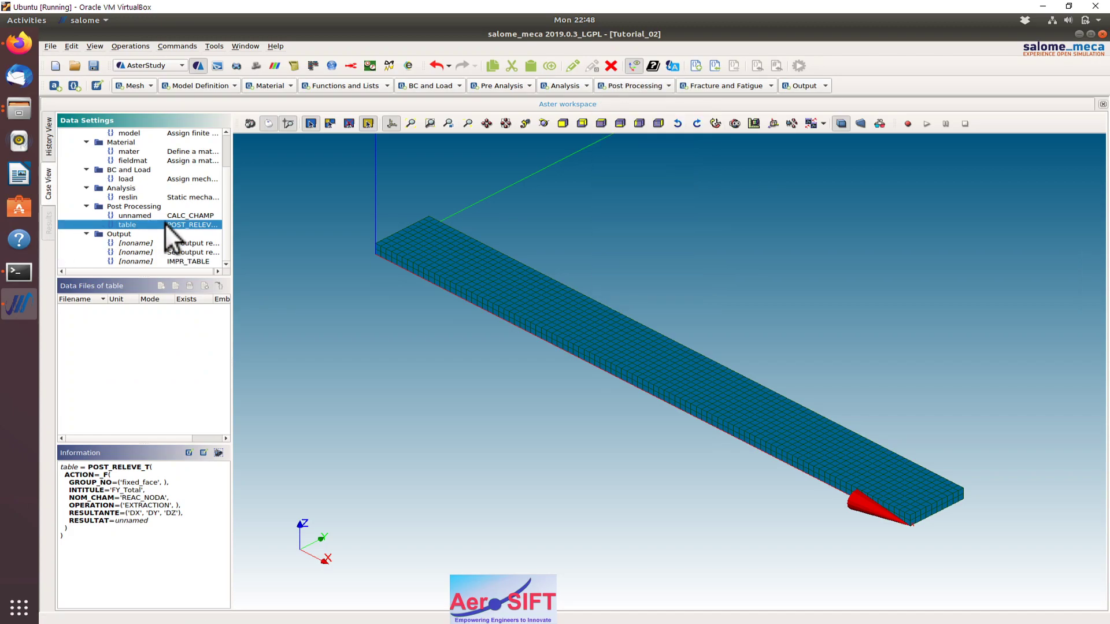
pyautogui.rightClick(165, 223)
pyautogui.click(191, 231)
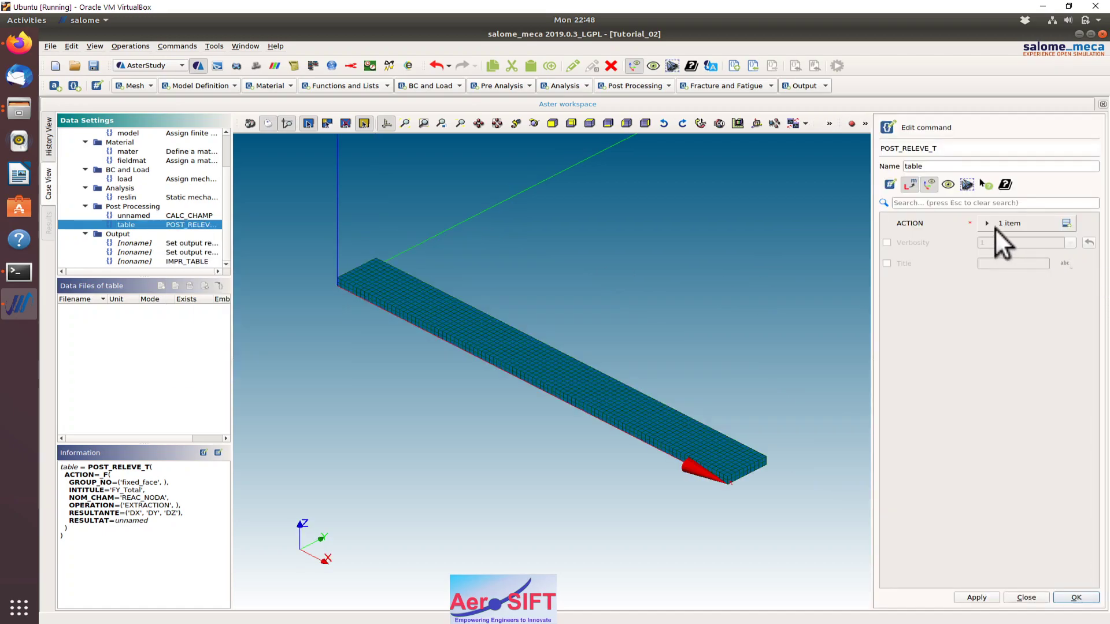
pyautogui.click(987, 224)
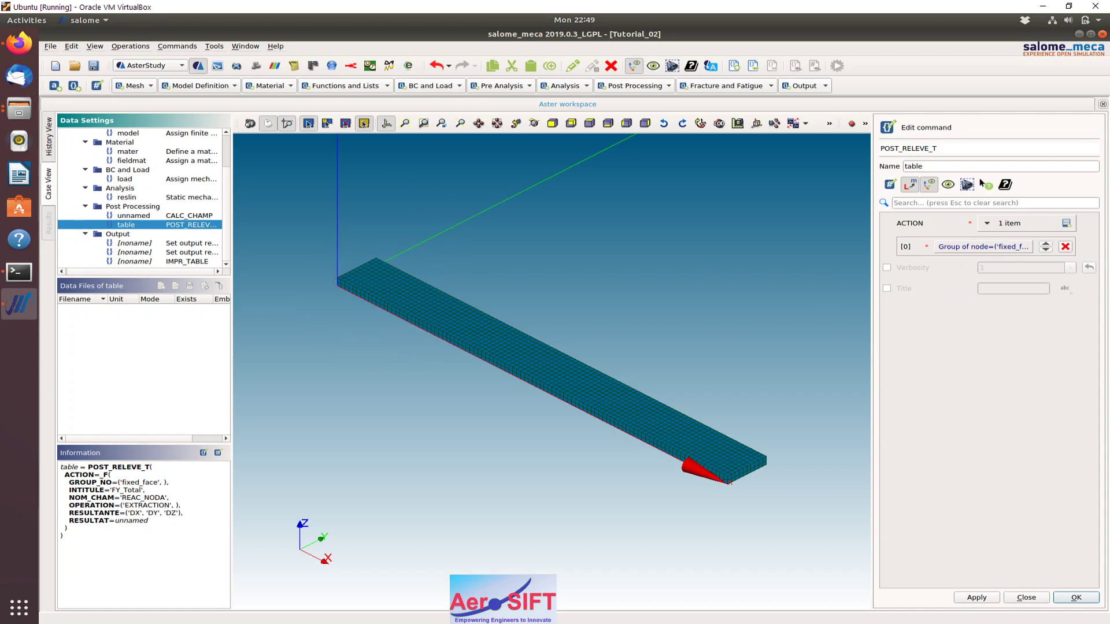
pyautogui.click(982, 246)
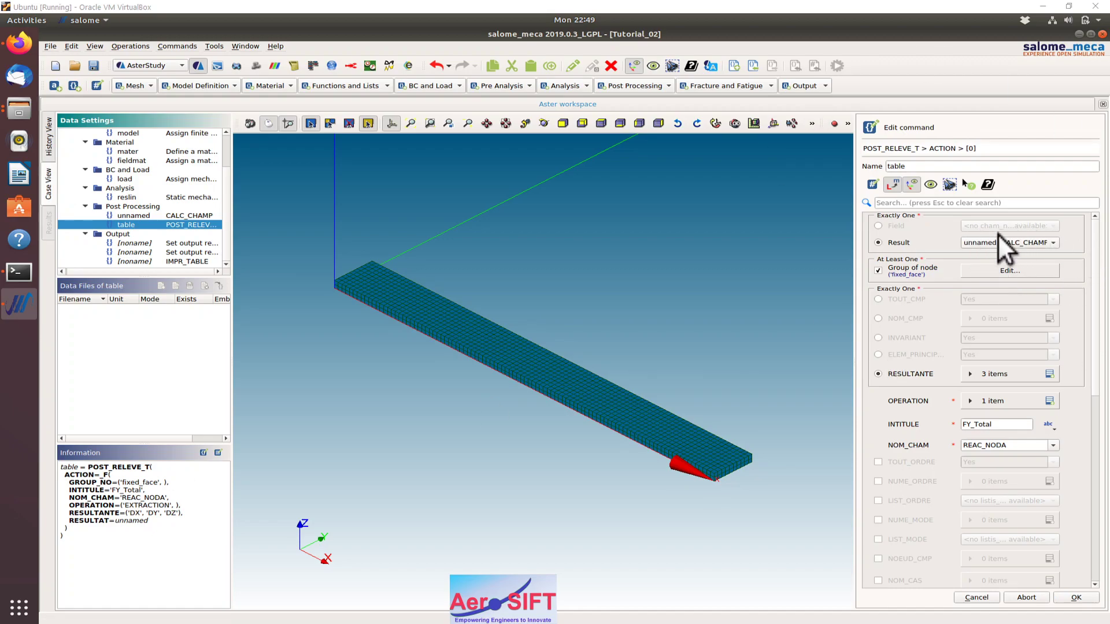
# Examine the ACTION item's RESULTANTE, OPERATION, INTITULE and NOM_CHAM settings, then leave the item without changes.
pyautogui.click(971, 374)
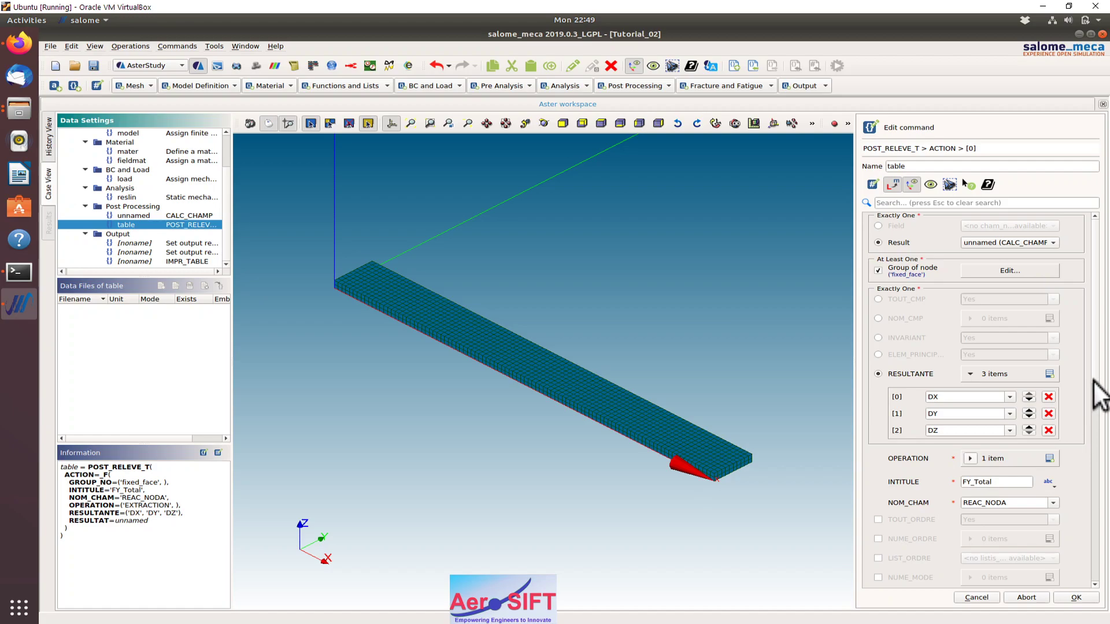
pyautogui.scroll(-5, 1099, 399)
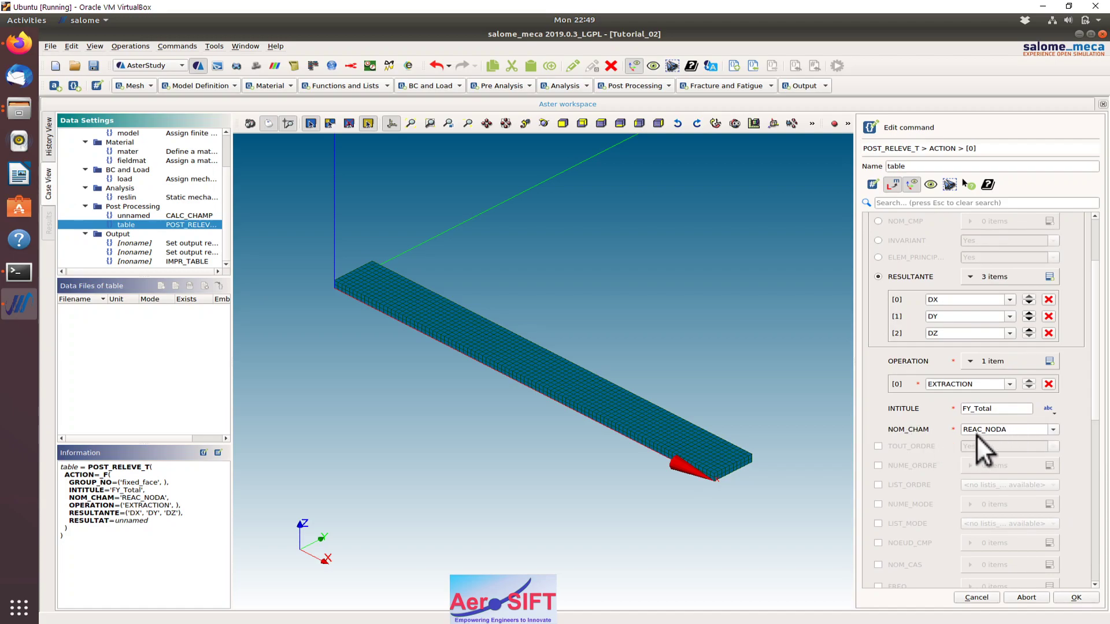
pyautogui.doubleClick(983, 408)
pyautogui.click(1095, 411)
pyautogui.scroll(-3, 1094, 411)
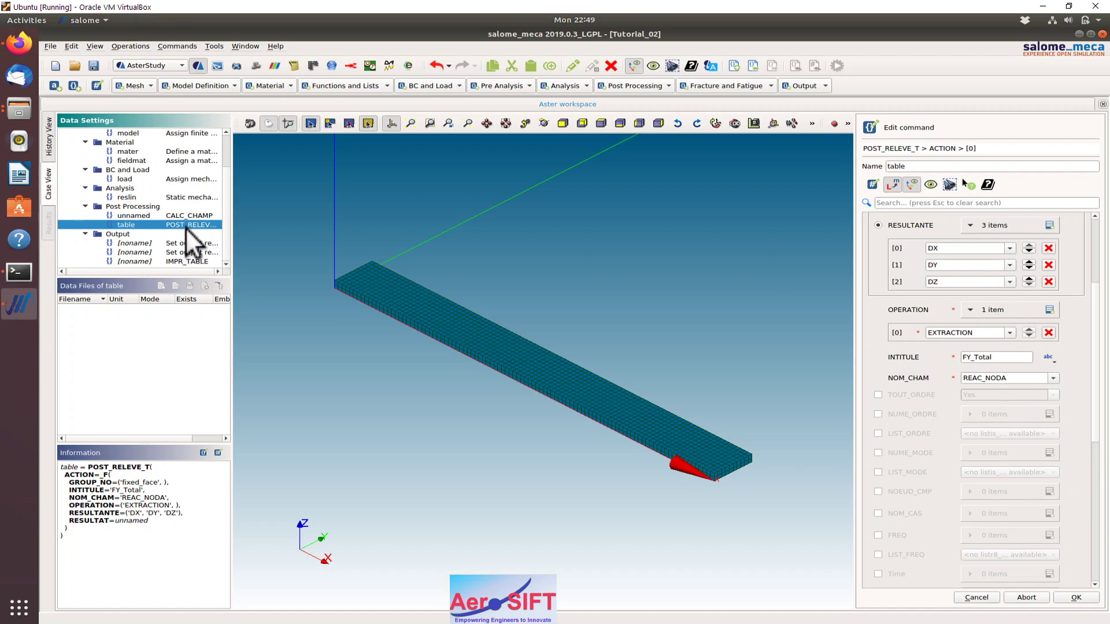
pyautogui.click(983, 598)
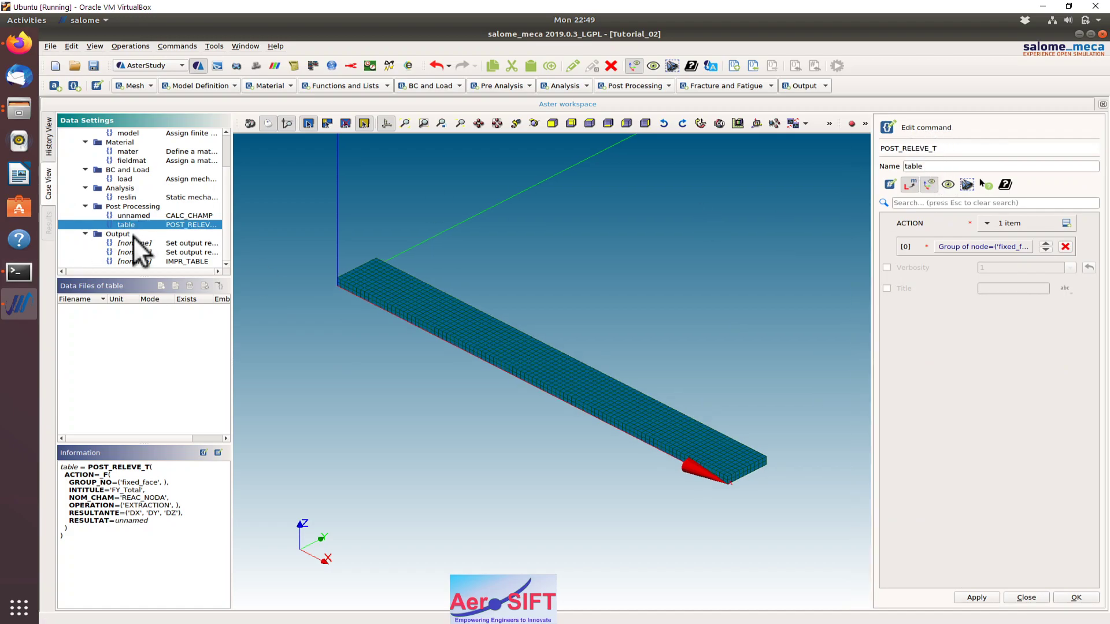
# Open the IMPR_TABLE output command for editing to examine its table and output file settings.
pyautogui.click(175, 262)
pyautogui.rightClick(177, 264)
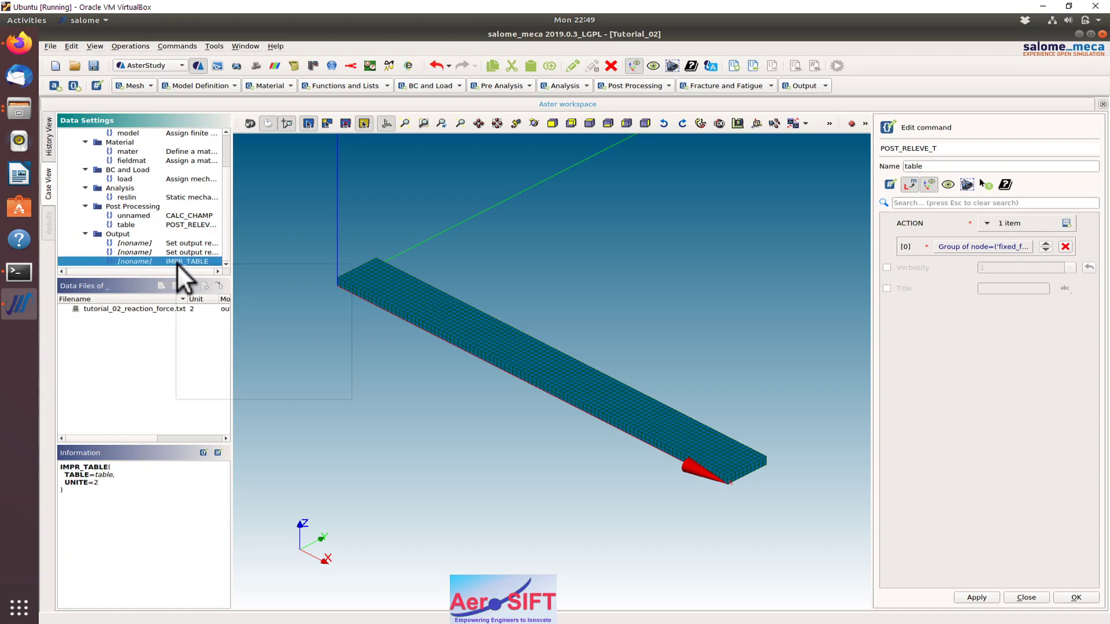
pyautogui.press('Escape')
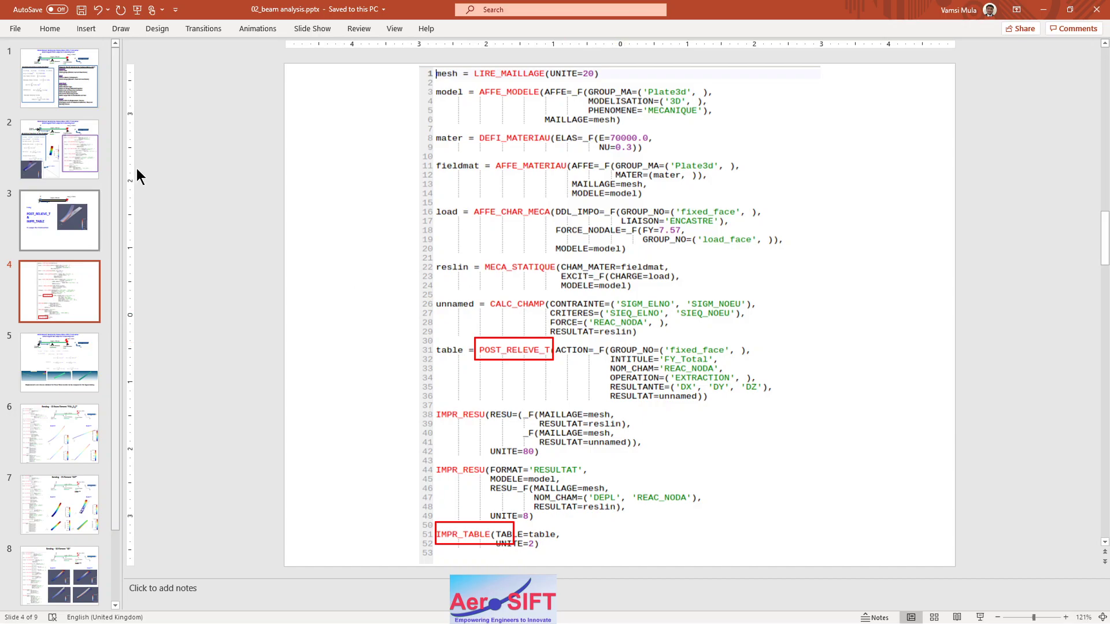
# Show the beam loading diagram on slide 3 of the PowerPoint presentation, then put the presentation away.
pyautogui.click(53, 224)
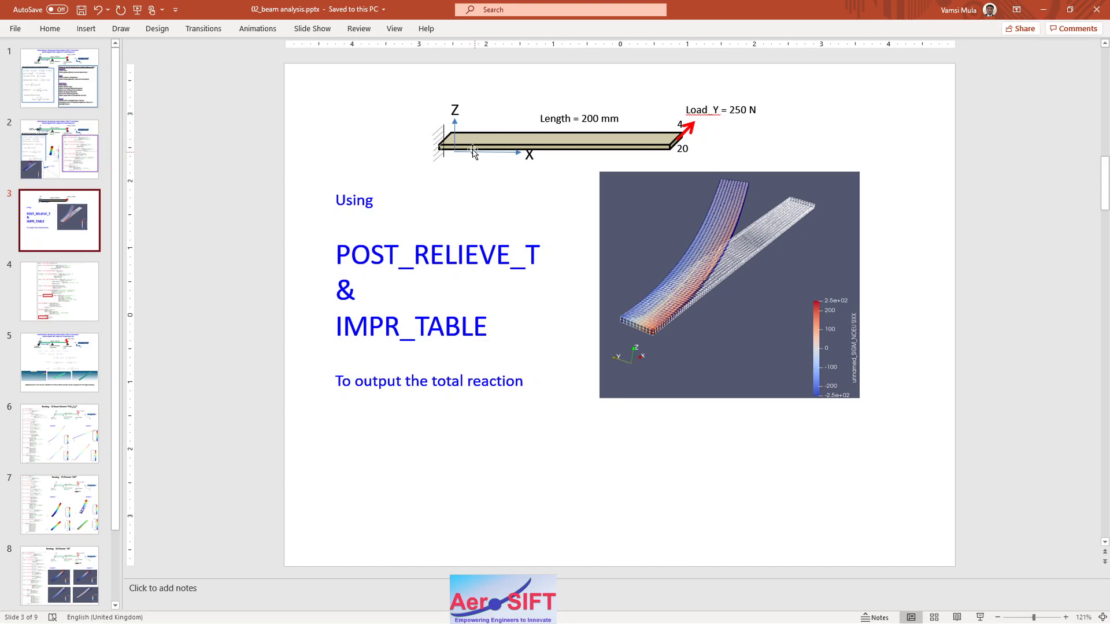
pyautogui.click(1043, 10)
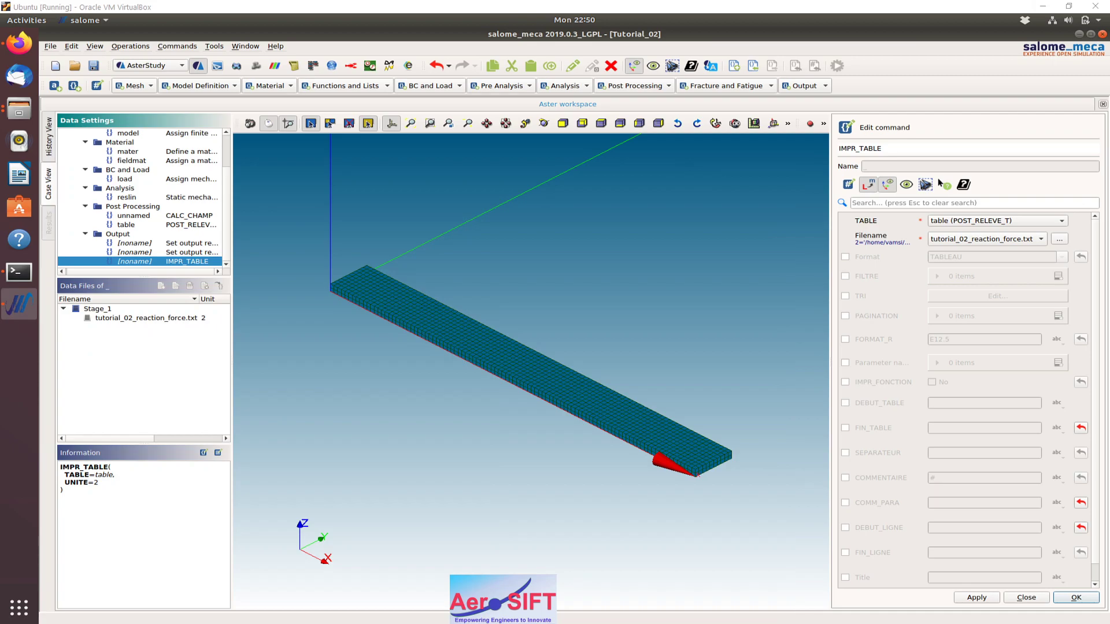
# Switch to the file manager and open tutorial_02_reaction_force.txt from the Video_Tutorials folder in the text editor.
pyautogui.click(19, 110)
pyautogui.click(119, 64)
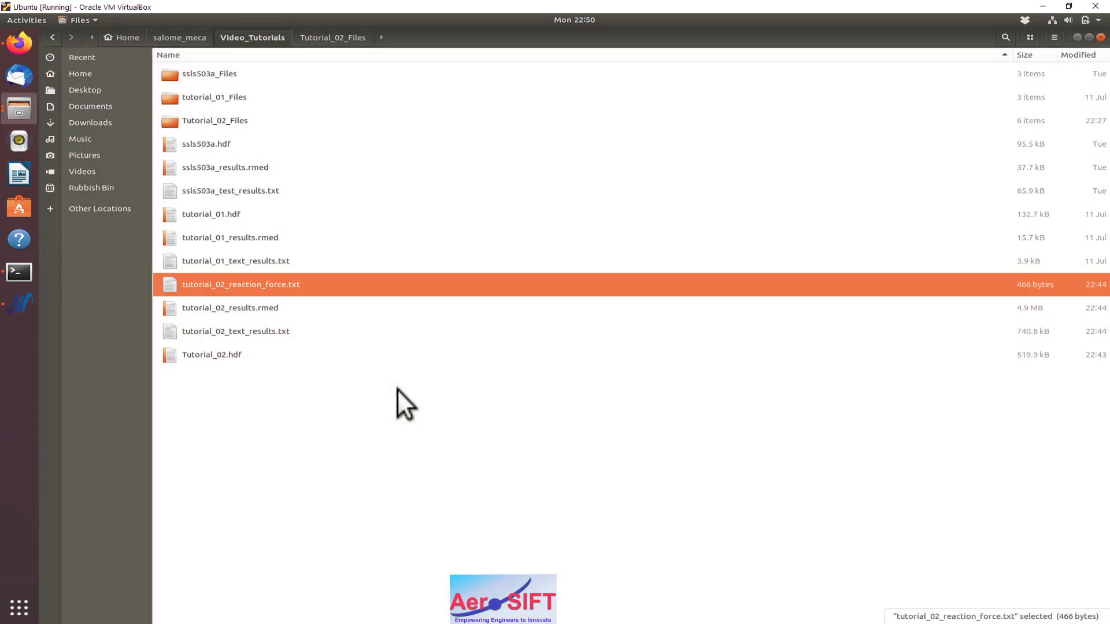
pyautogui.rightClick(247, 281)
pyautogui.click(303, 291)
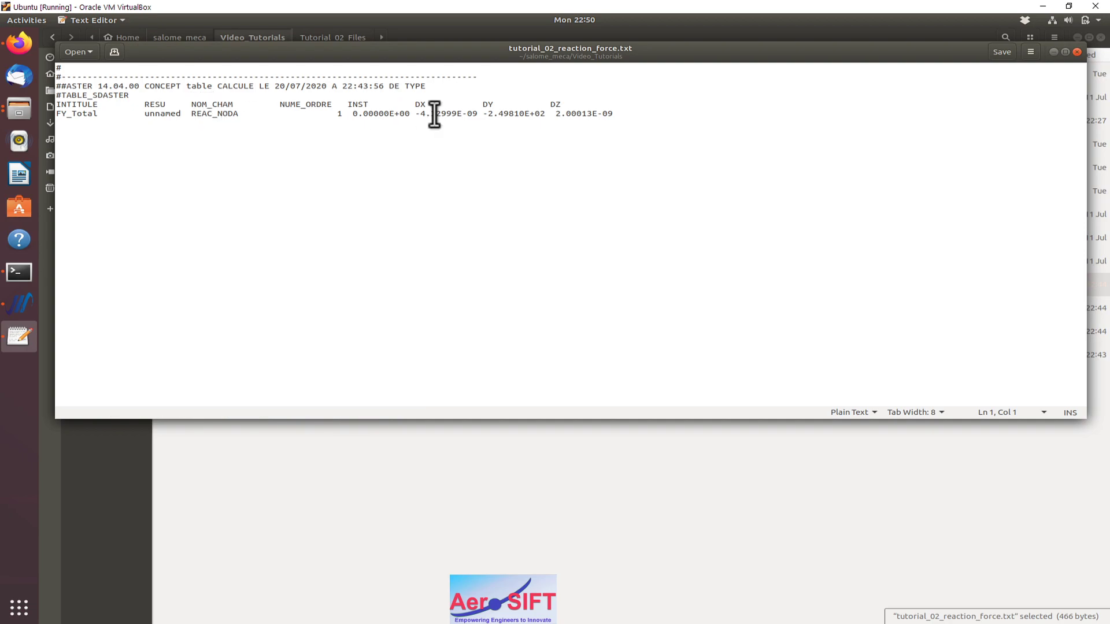
# Examine the DX, DY and DZ total reaction values in the FY_Total row, then minimize the text file.
pyautogui.moveTo(414, 114); pyautogui.dragTo(615, 114)
pyautogui.click(461, 113)
pyautogui.moveTo(483, 114); pyautogui.dragTo(617, 117)
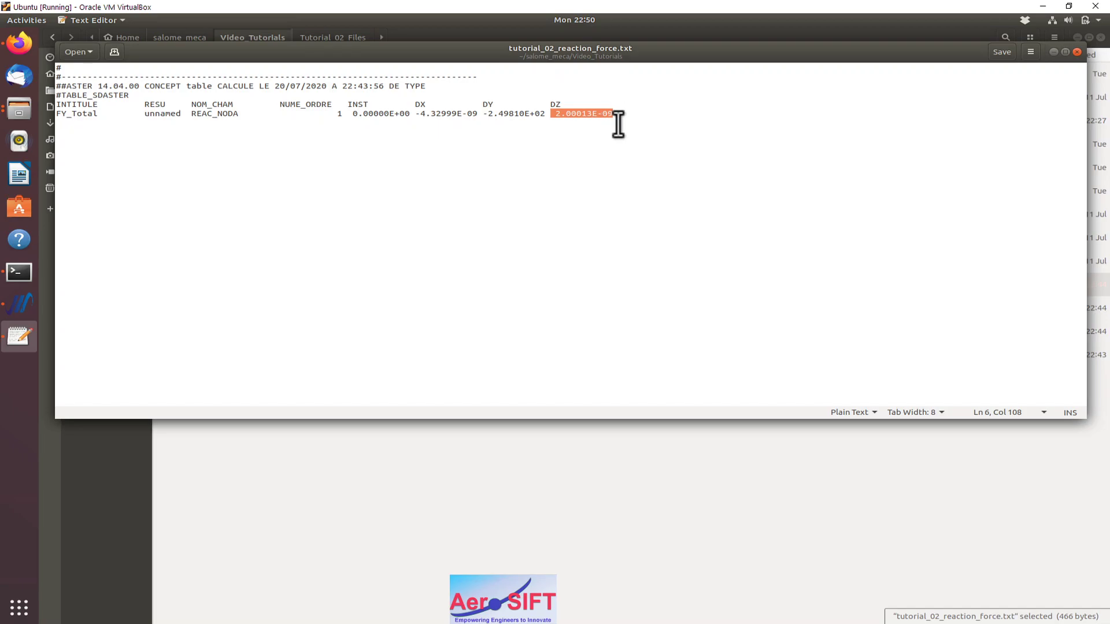
pyautogui.click(1053, 52)
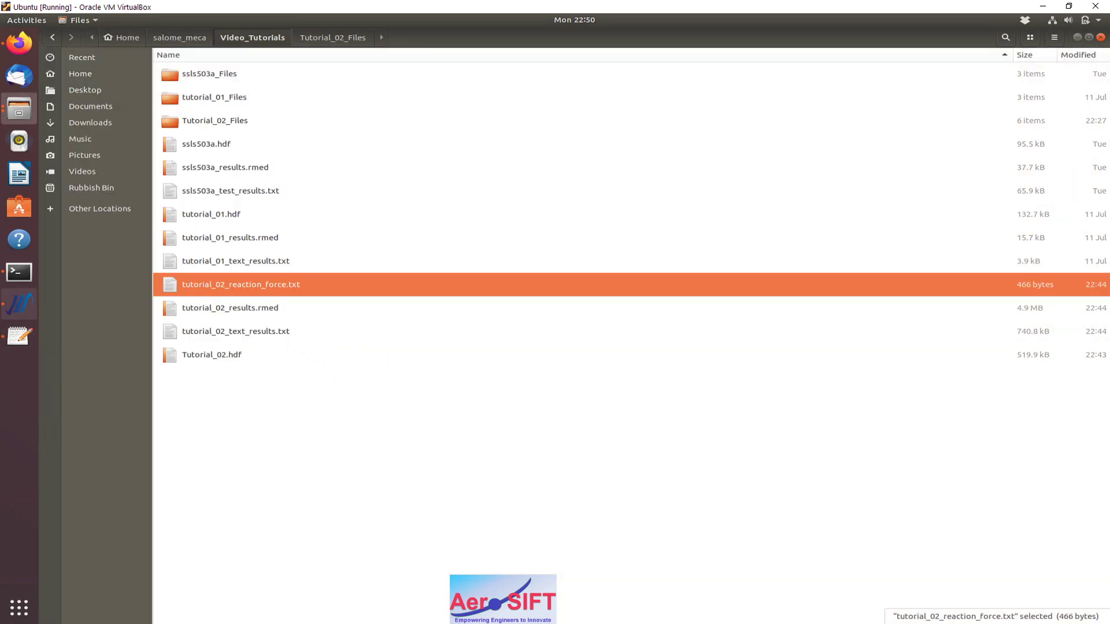
# Return to salome_meca and select the POST_RELEVE_T command to show its parameters.
pyautogui.click(21, 305)
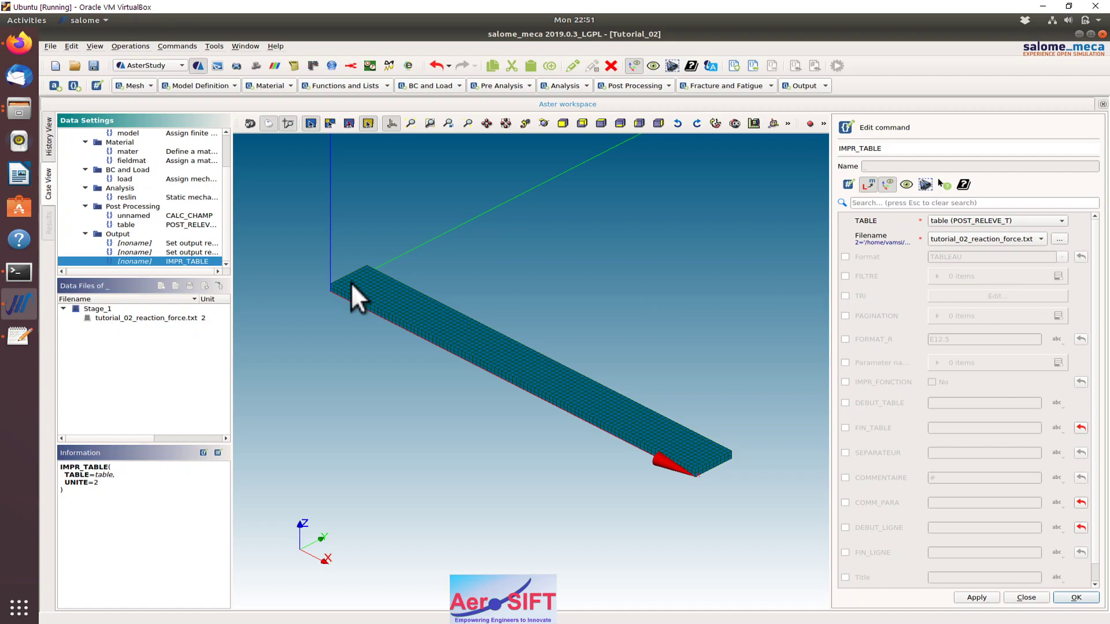
pyautogui.click(201, 225)
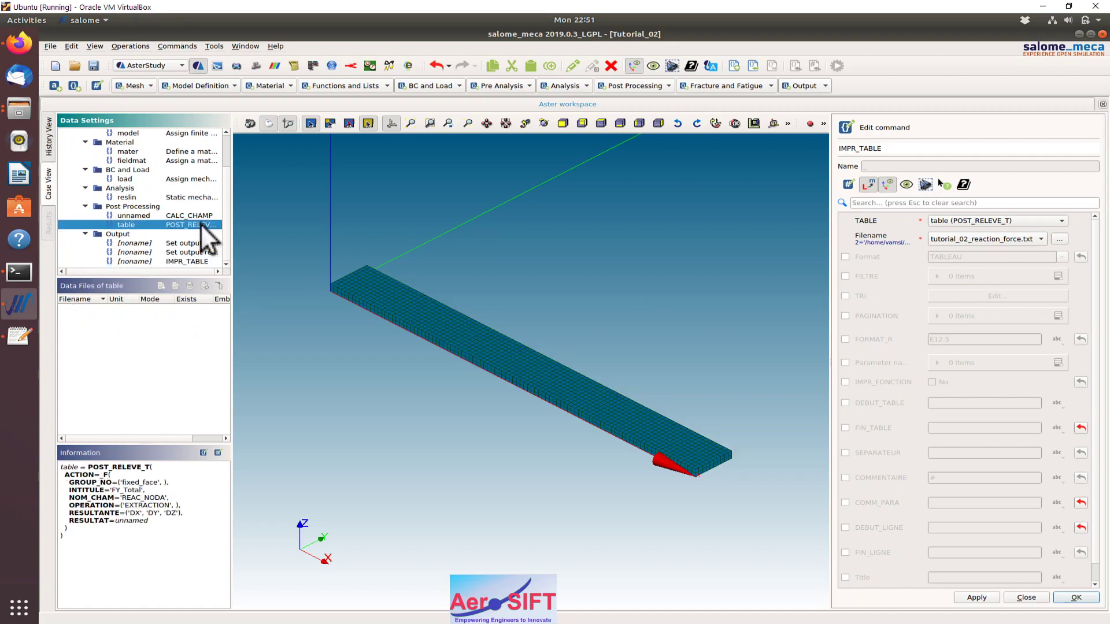